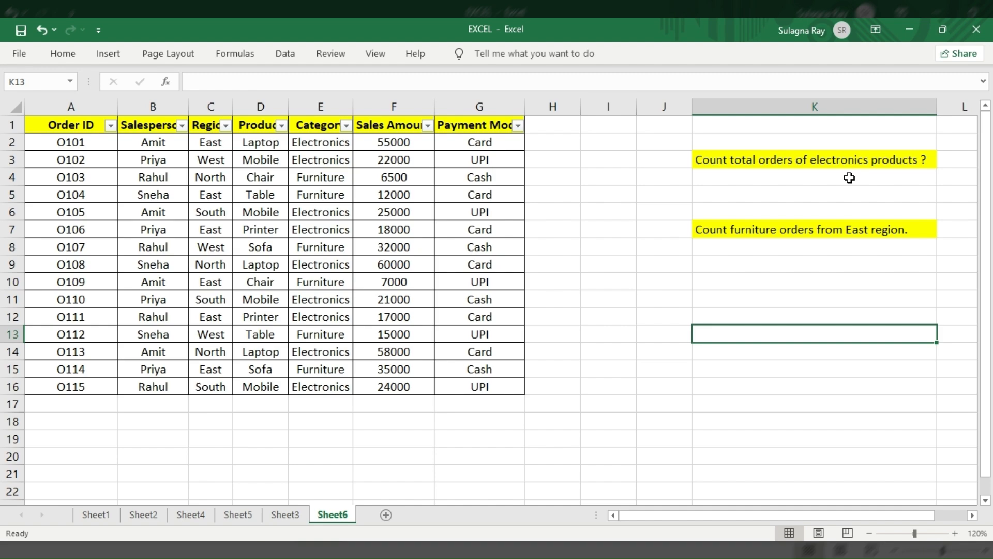
- Enter =COUNTIF(E2:E16,"Electronics") in K4 to count the orders of electronics products
click(850, 178)
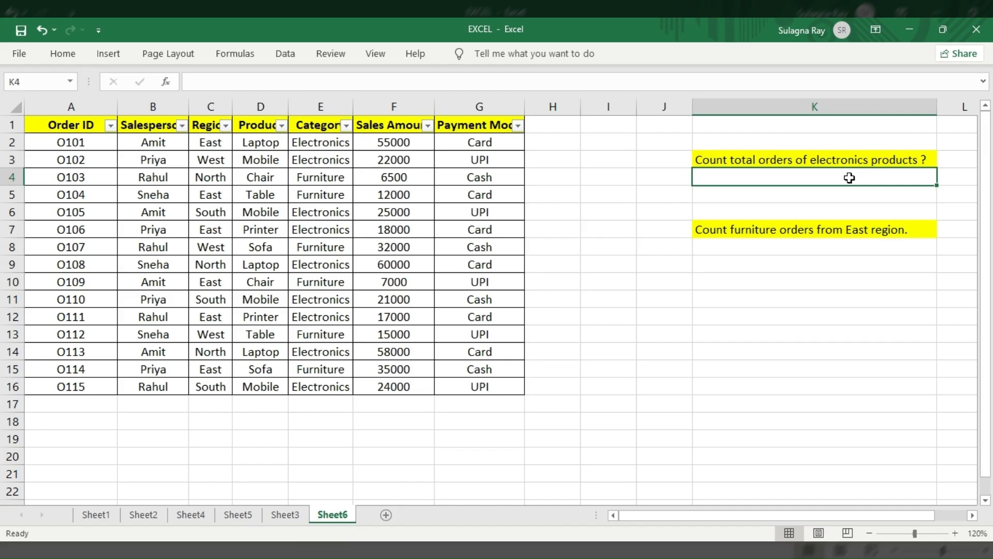
text(=)
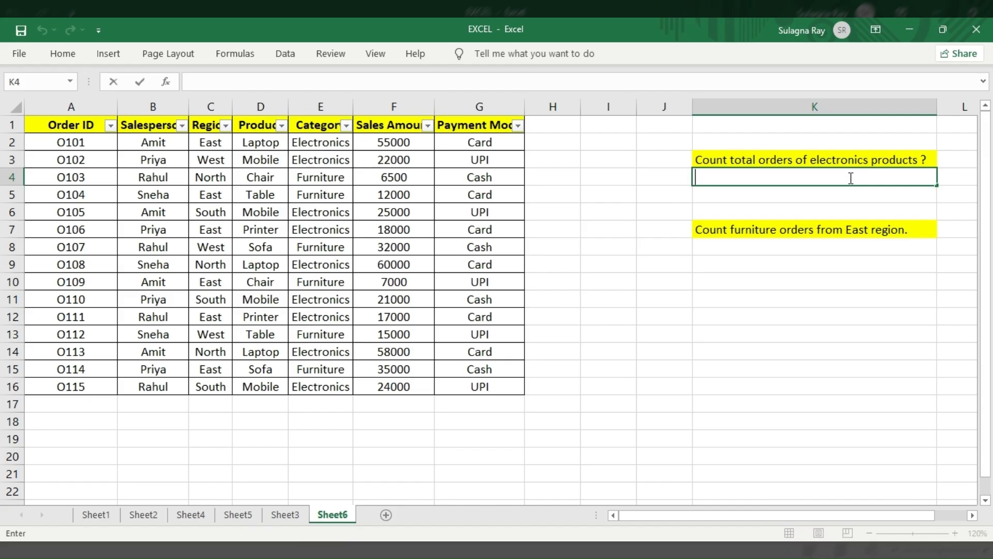
text(countif)
key(Tab)
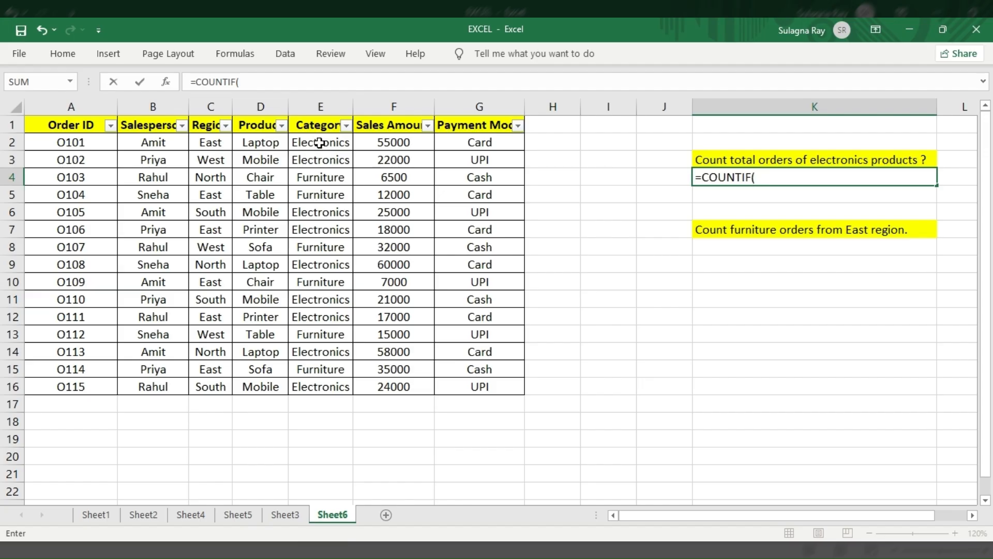
drag(320, 142, 308, 388)
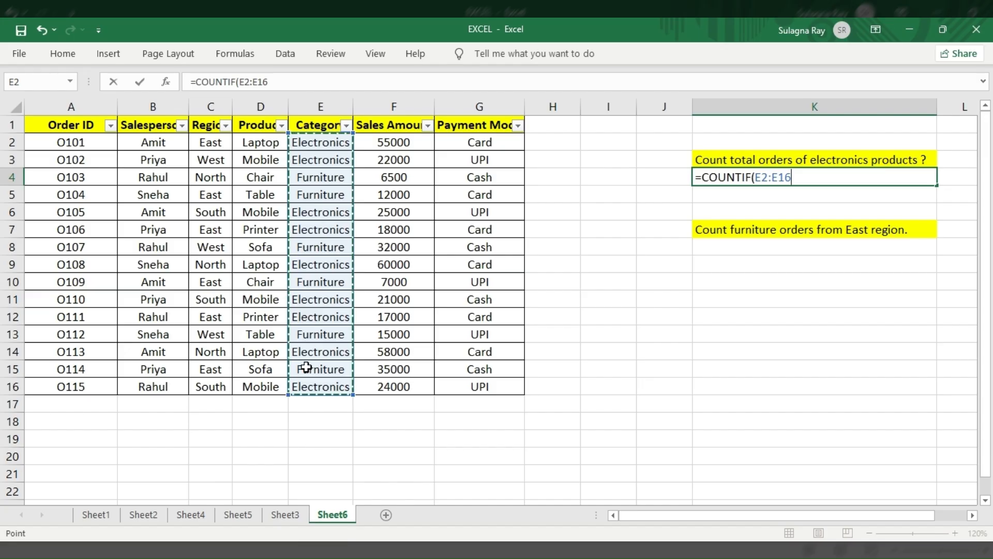
text(,")
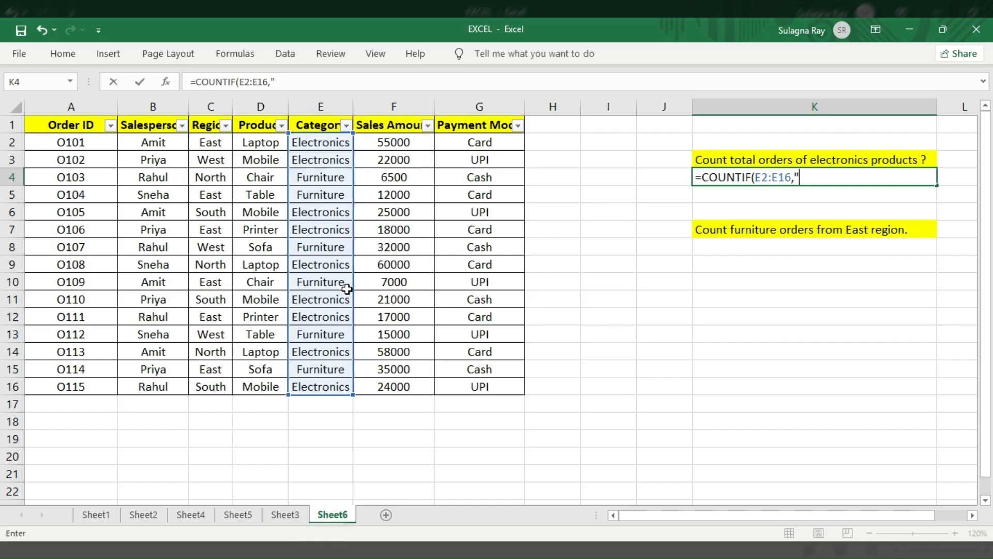
text(Electronics")
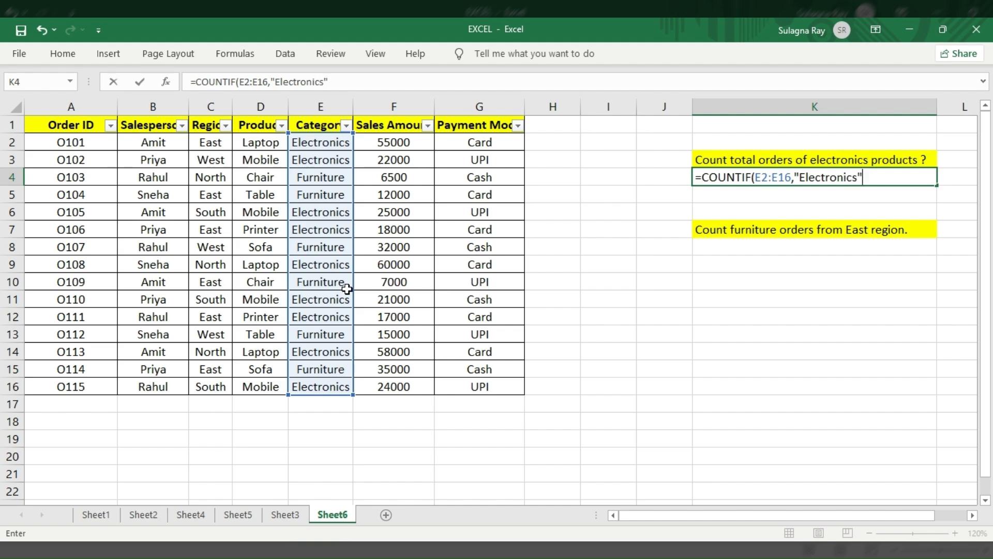
text())
key(Return)
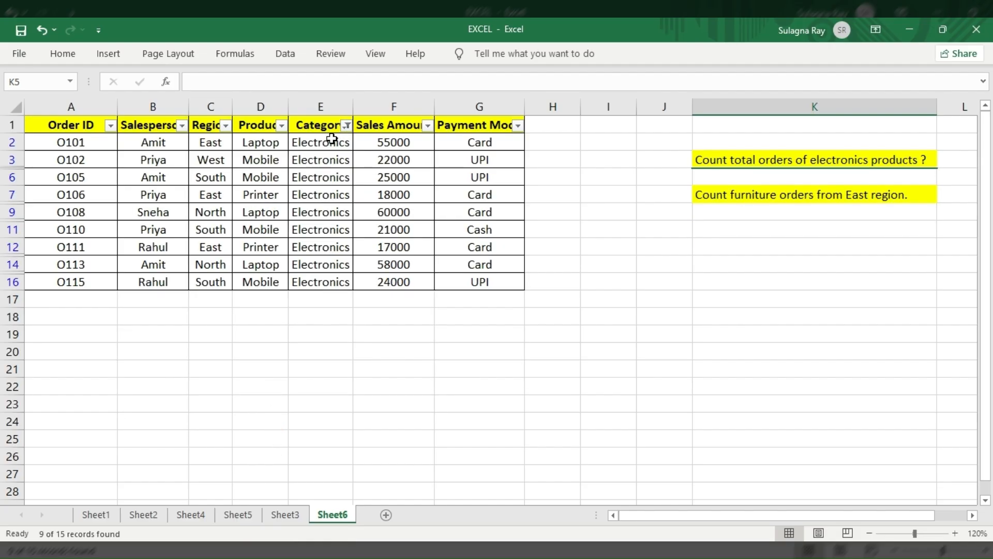
- Check the count of the filtered Electronics cells in the Category column and clear the Category filter
drag(331, 141, 337, 281)
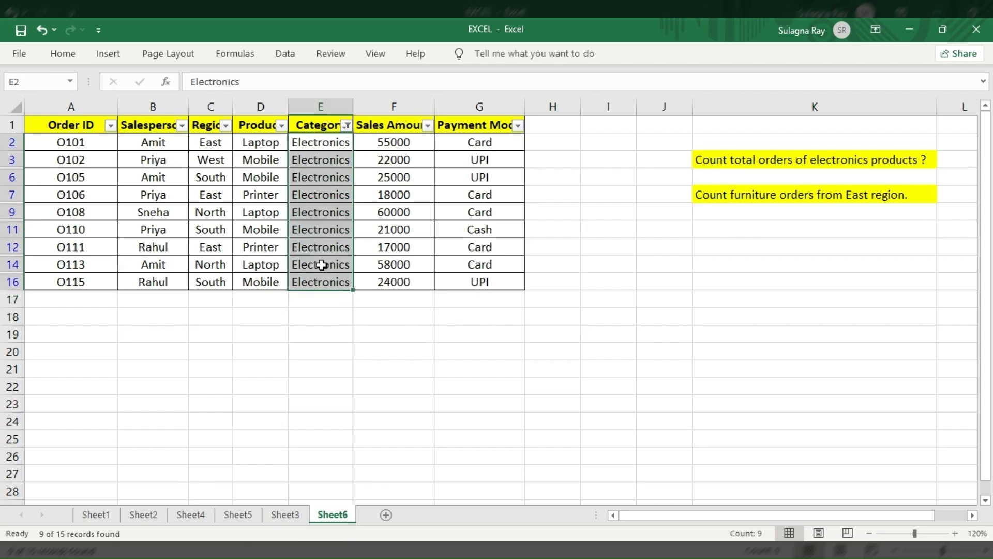
click(346, 126)
click(272, 214)
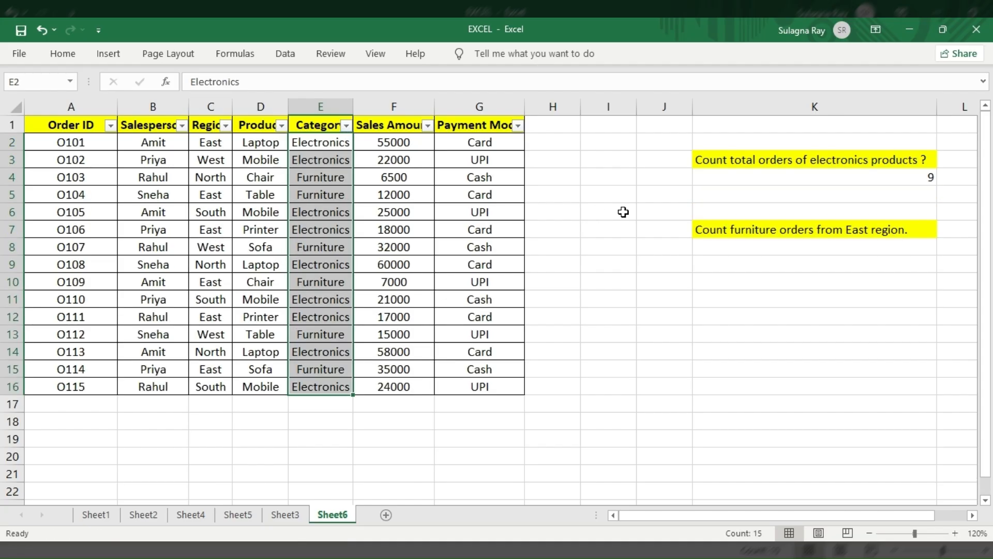
- Enter =COUNTIFS(E2:E16,"furniture",C2:C16,"East") in K8 to count furniture orders from the East region
click(726, 247)
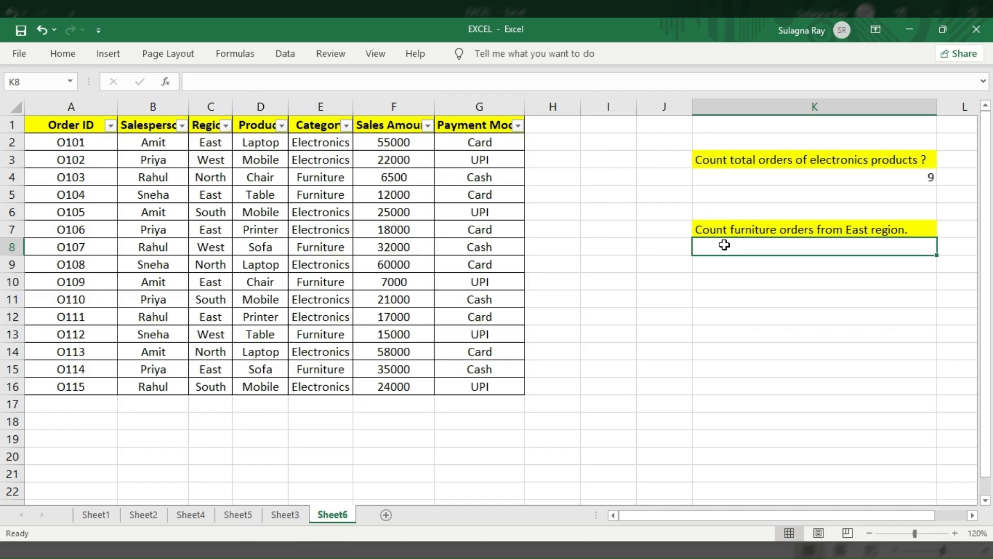
text(=)
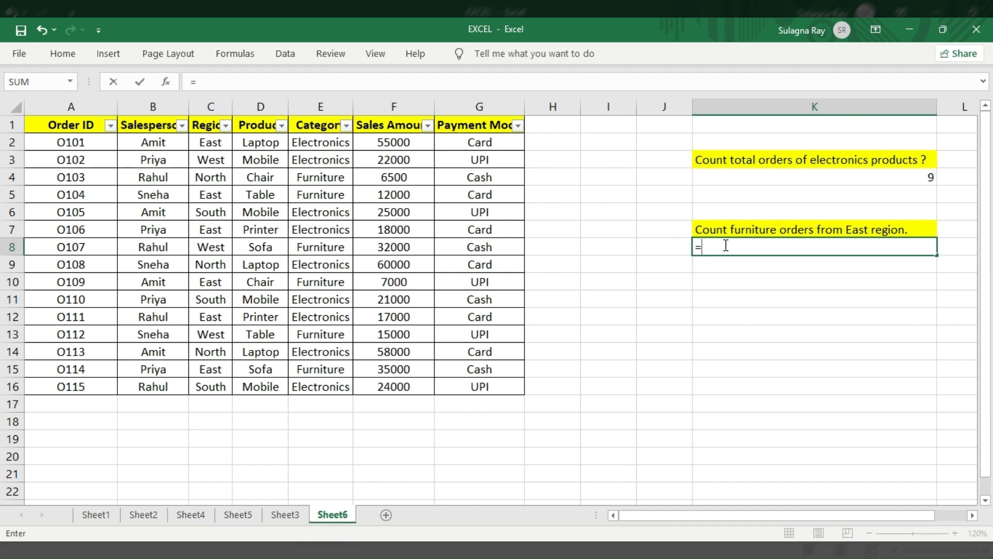
text(countifs)
key(Tab)
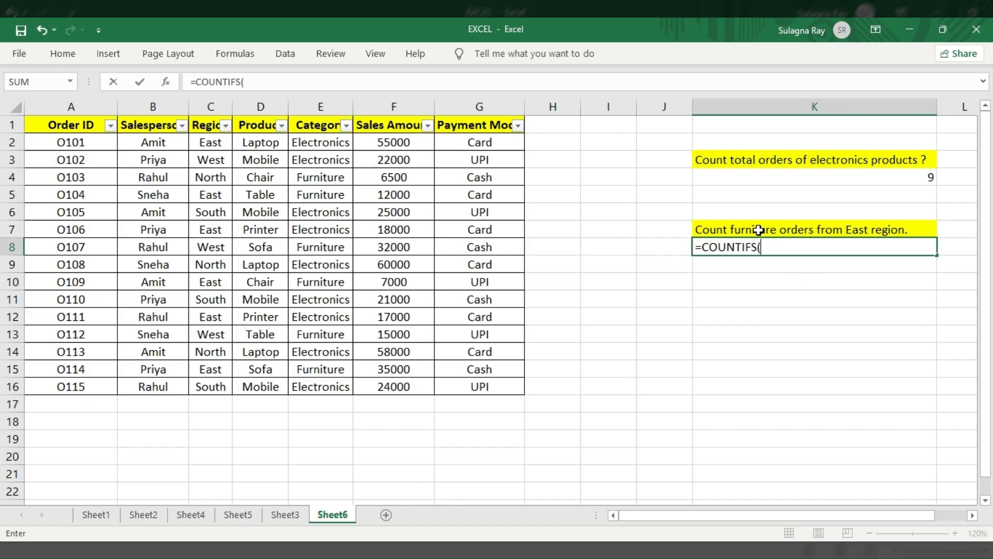
click(318, 146)
drag(318, 146, 318, 385)
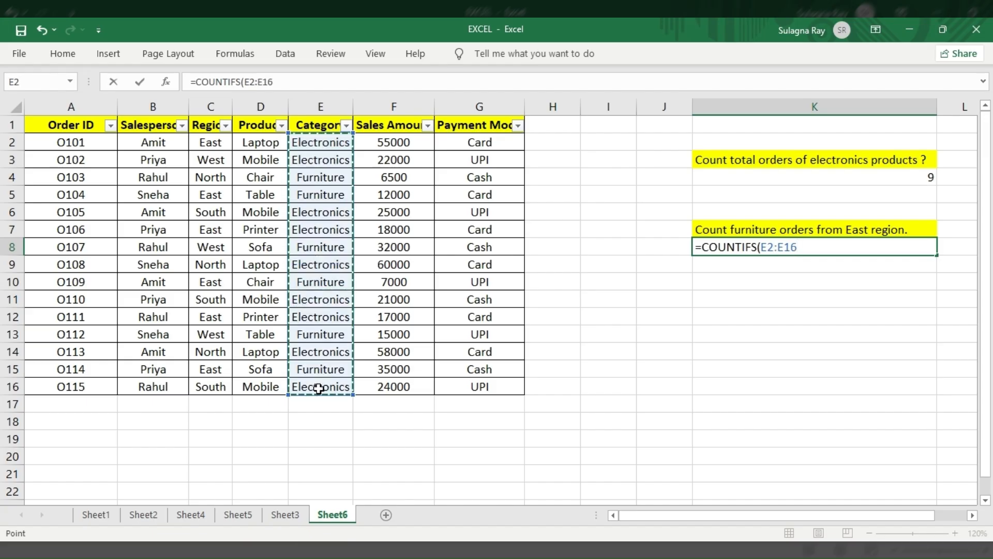
text(,"furniture")
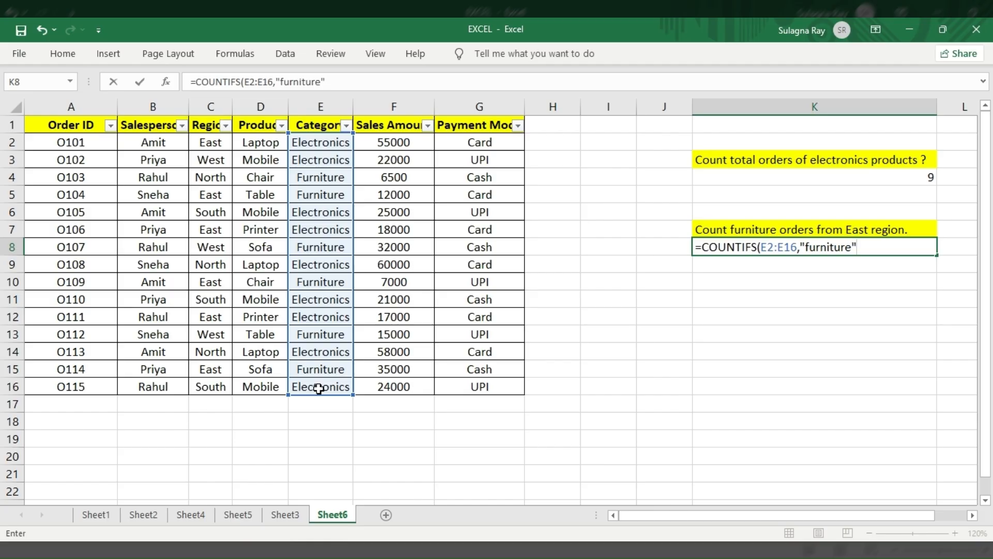
text(,)
drag(205, 141, 213, 385)
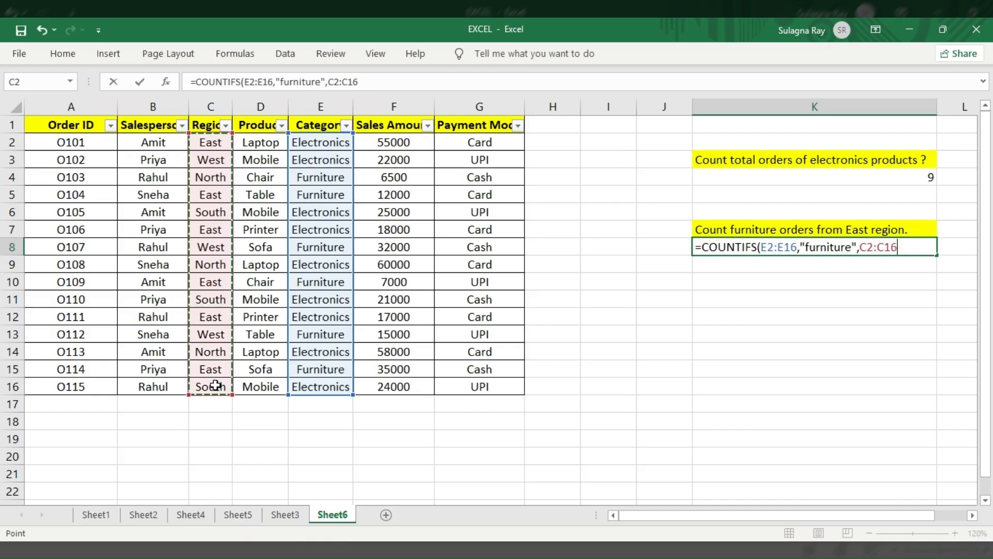
text(,")
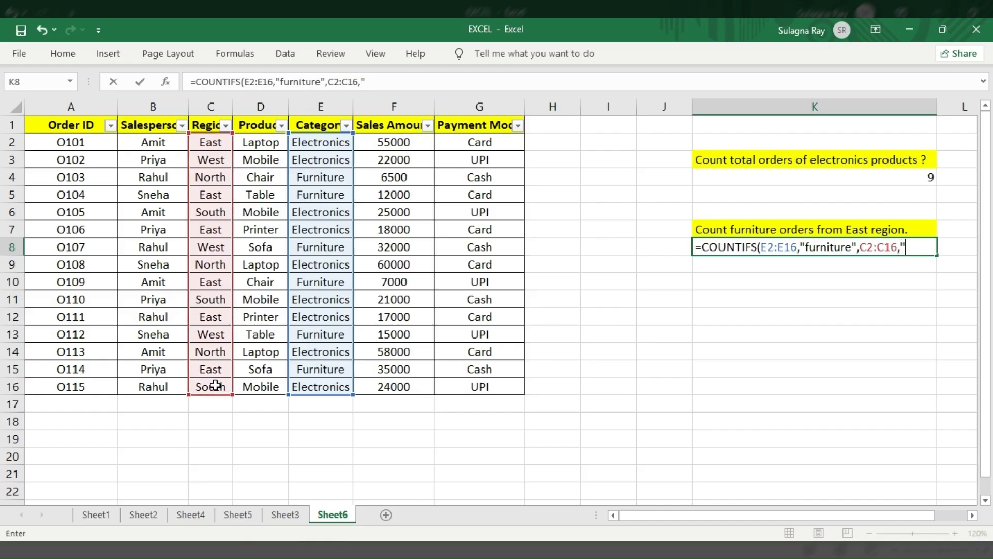
text(East"))
key(Return)
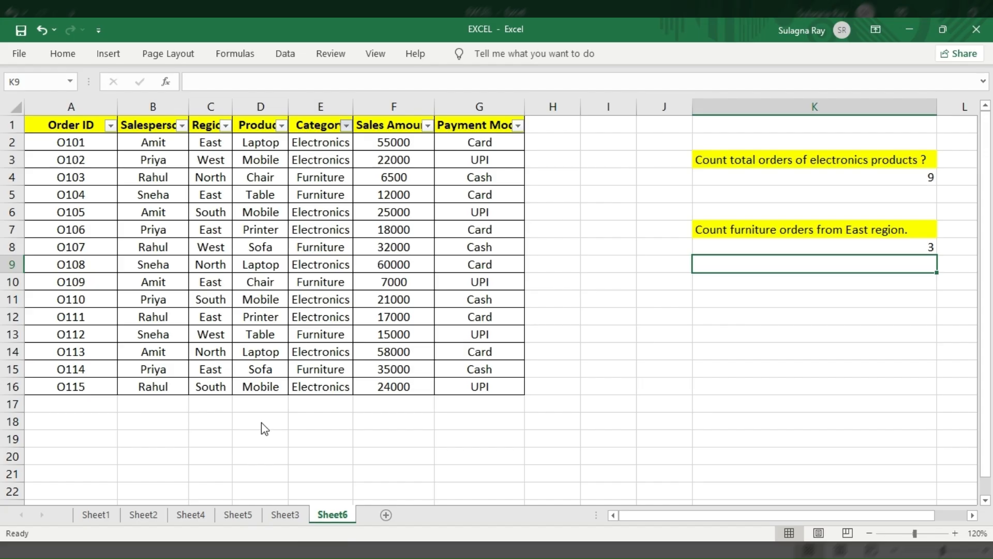
- Check the furniture count by filtering Category to Furniture and Region to East, and reopen the Region filter
click(251, 433)
click(234, 125)
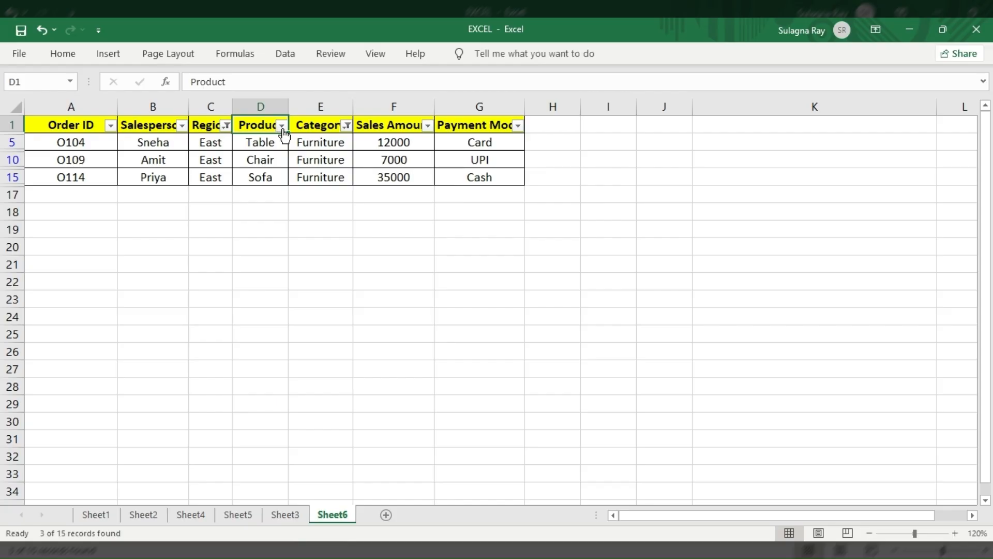
click(224, 126)
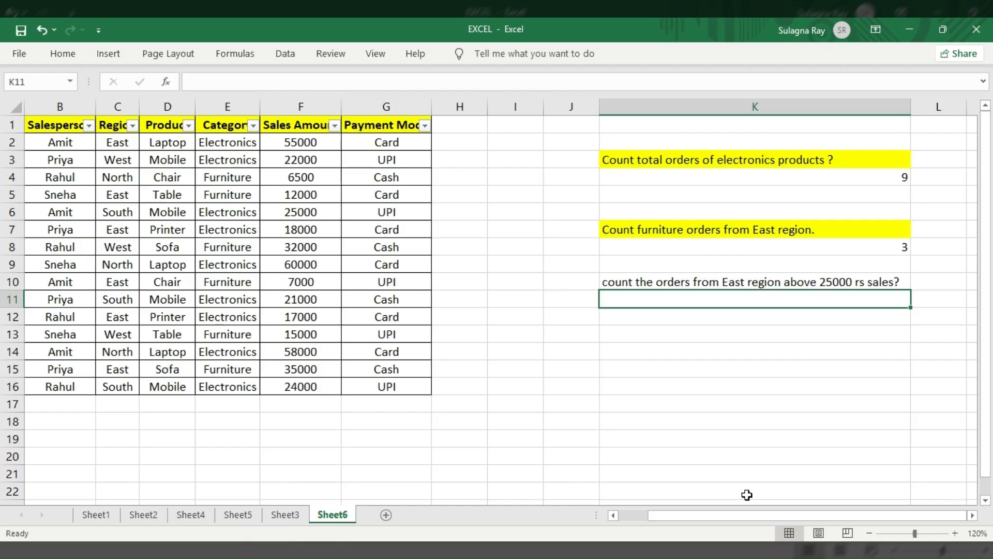
- Enter =COUNTIFS(C2:C16,"east",F2:F16,">25000") in K11 to count East region orders with sales above 25000
text(=)
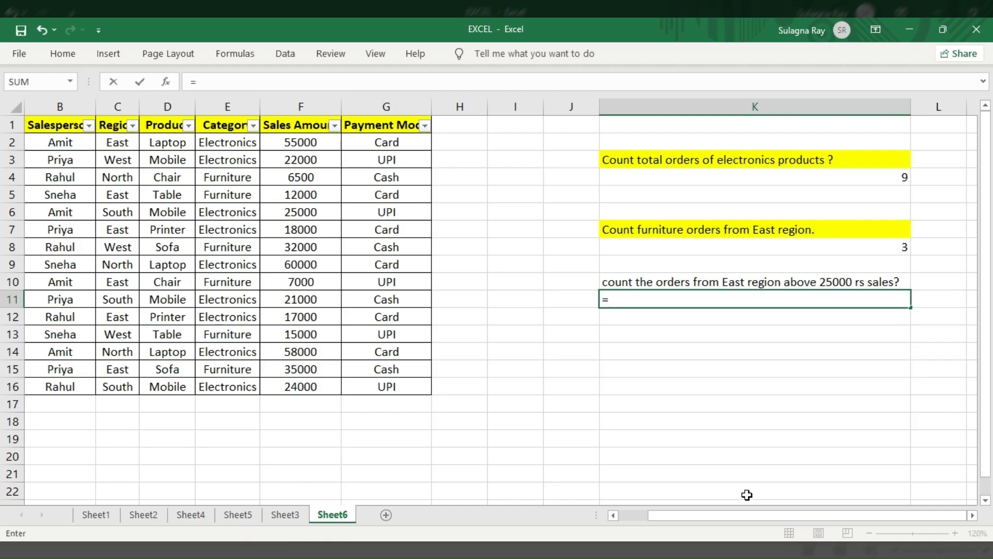
text(countifs)
key(Tab)
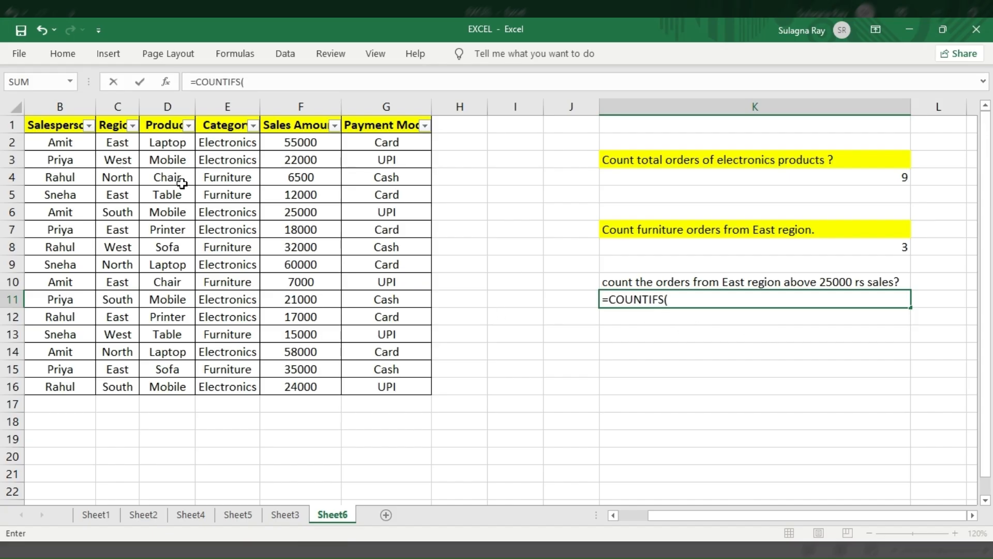
drag(117, 145, 106, 384)
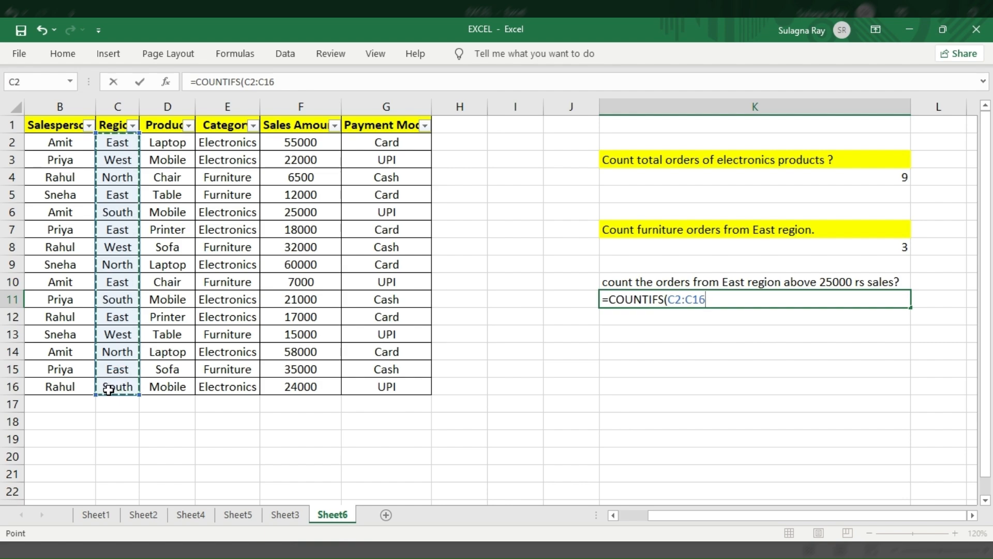
text(,"e)
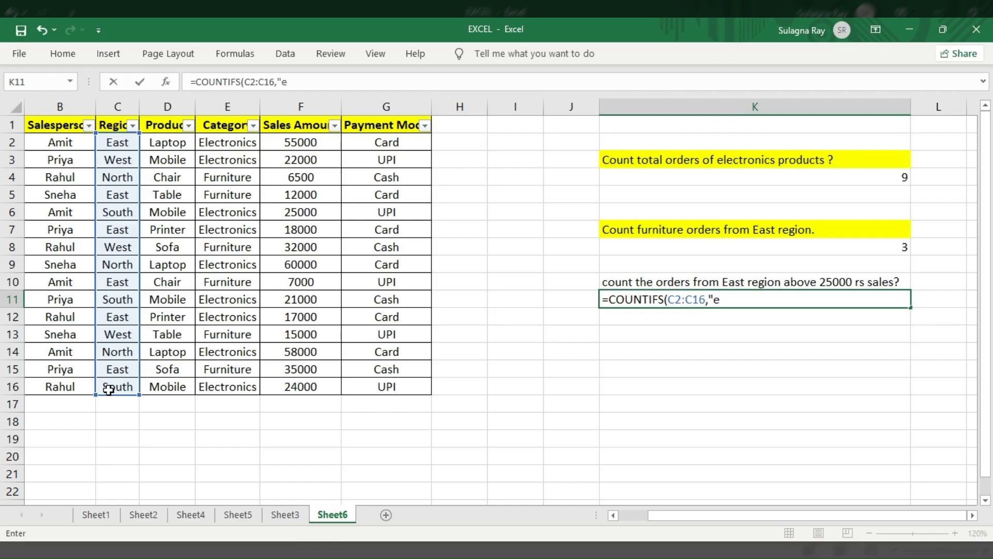
text(ast",)
drag(282, 147, 288, 386)
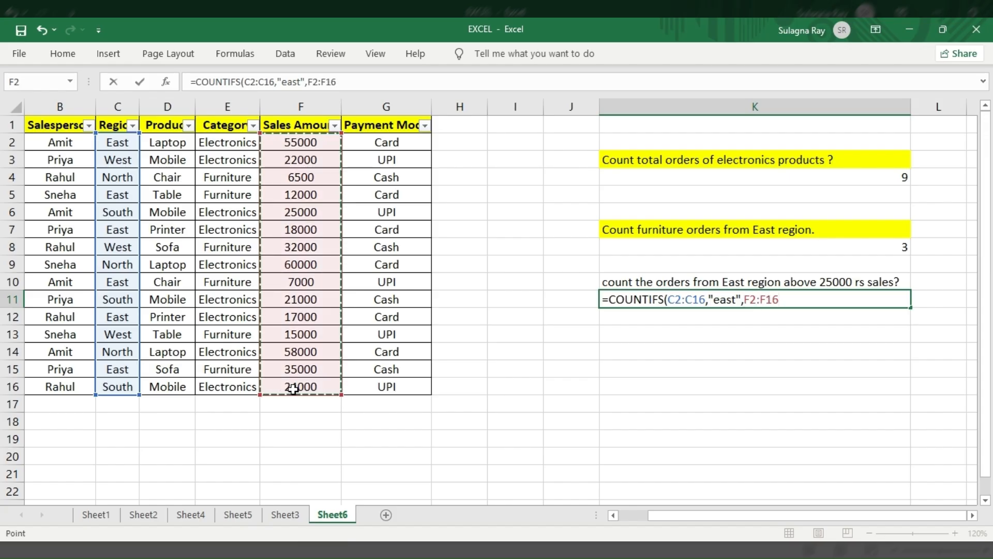
text(,")
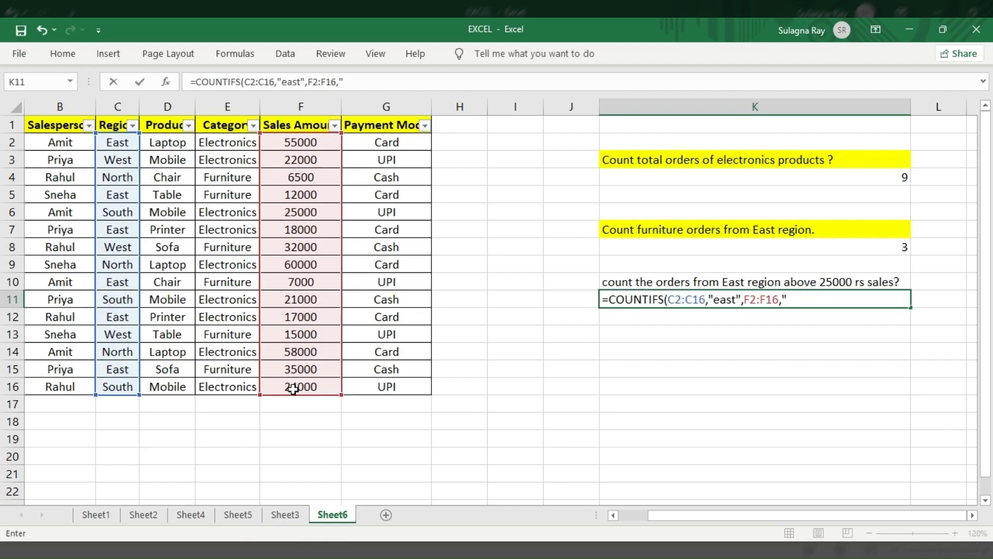
text(>25000"))
key(Return)
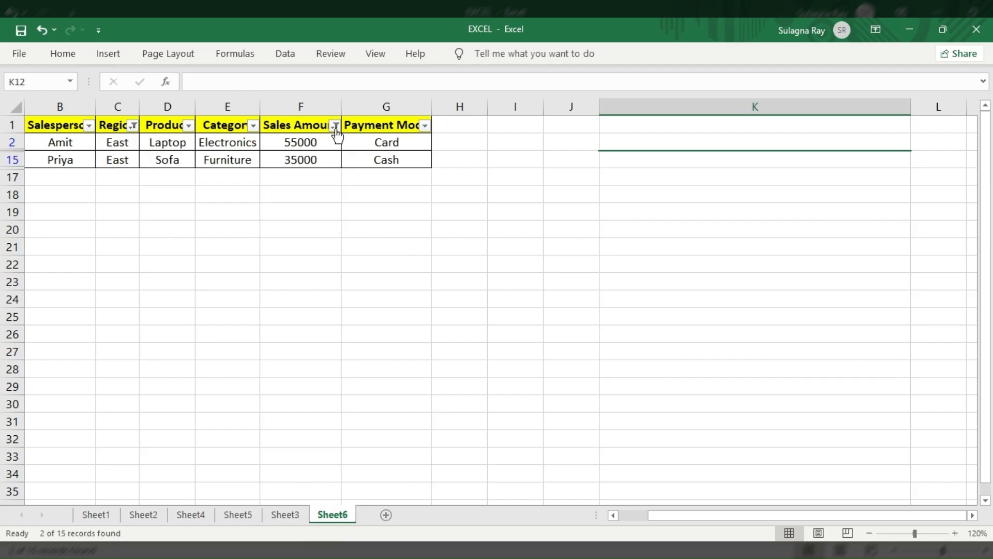
- Clear the filter on the Sales Amount column
click(284, 222)
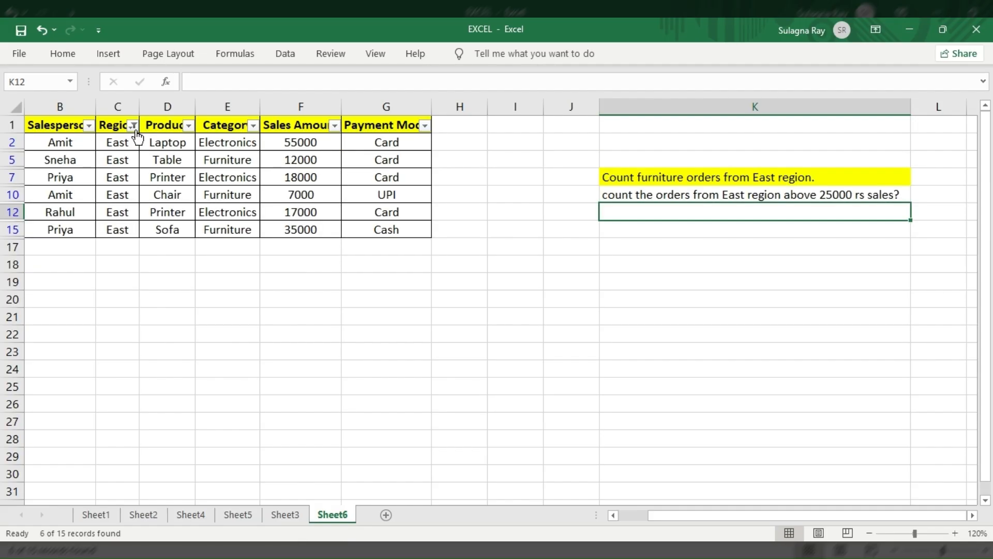